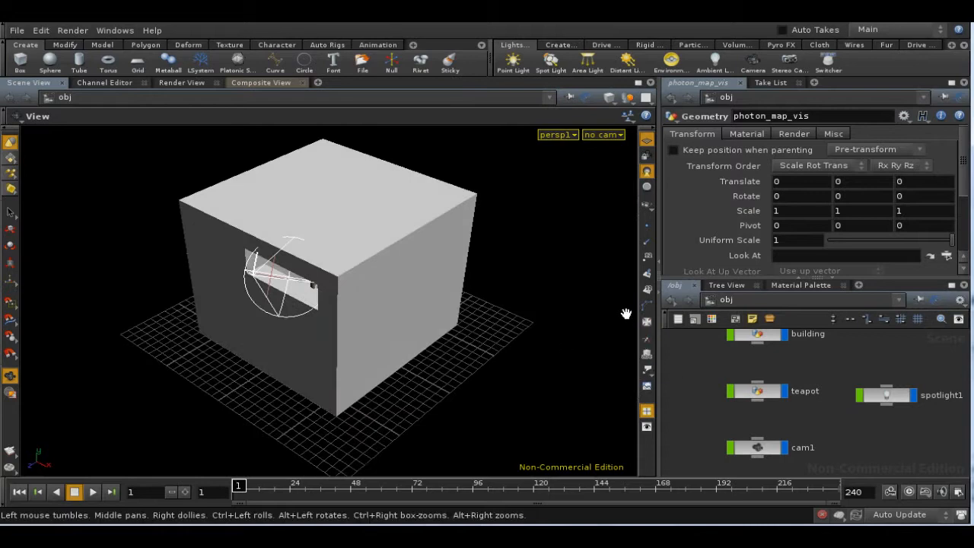
Switch the viewport to look through cam1 at the teapot inside the building.
left_click_drag(272, 278, 228, 272)
middle_click_drag(368, 218, 385, 251)
mouse_move(425, 253)
left_mouse_down()
mouse_move(496, 257)
mouse_move(442, 254)
mouse_move(452, 239)
mouse_move(480, 236)
mouse_move(428, 261)
left_mouse_up()
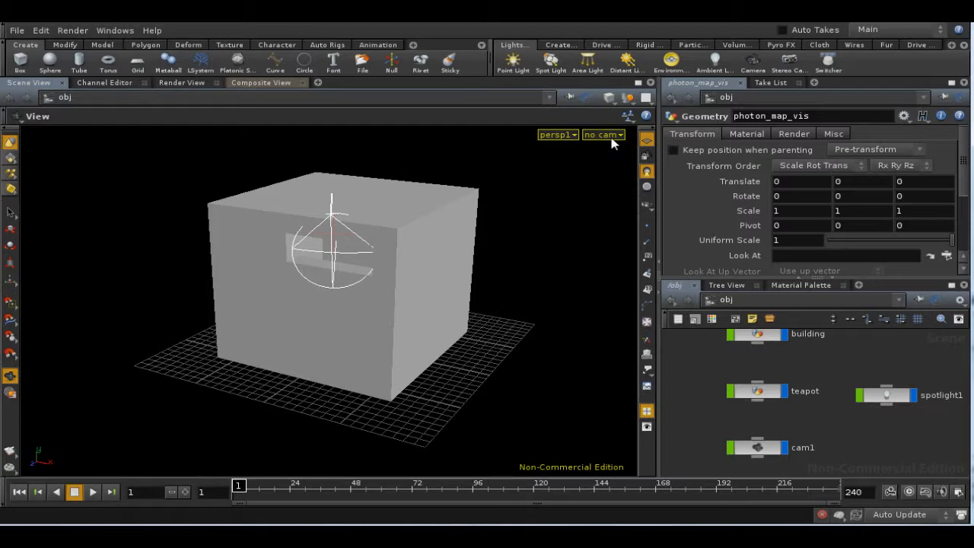
left_click_drag(500, 254, 467, 259)
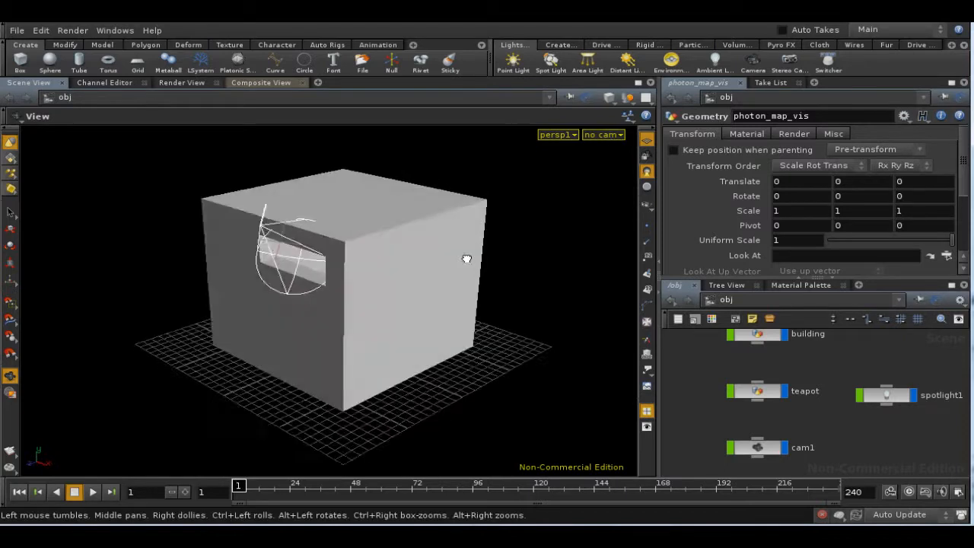
left_click(612, 141)
left_click(613, 196)
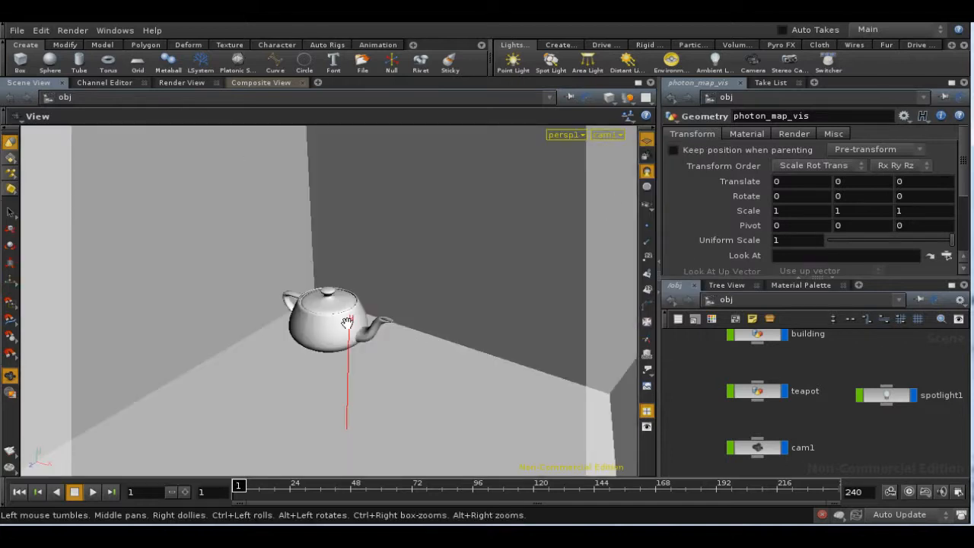
Render the scene with the mantra1 render node.
left_click(73, 31)
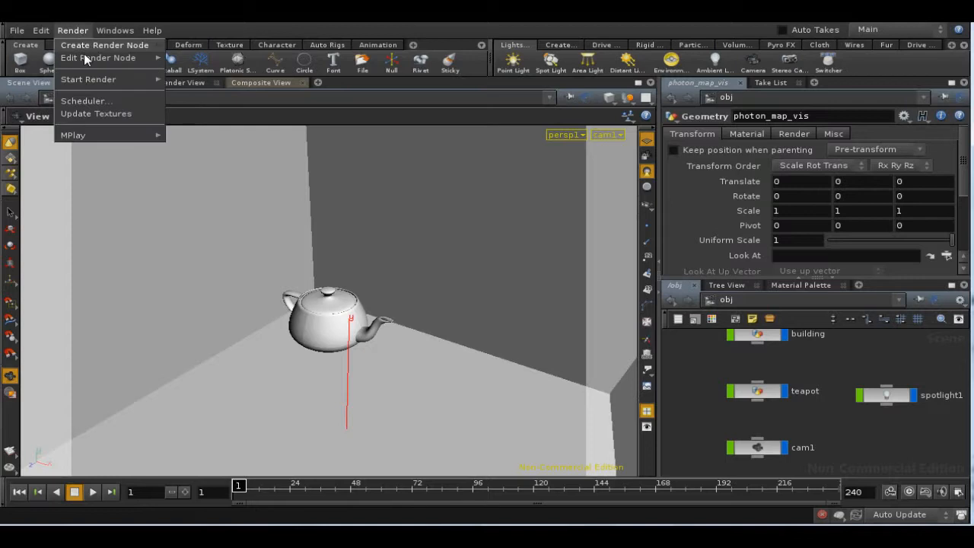
mouse_move(130, 80)
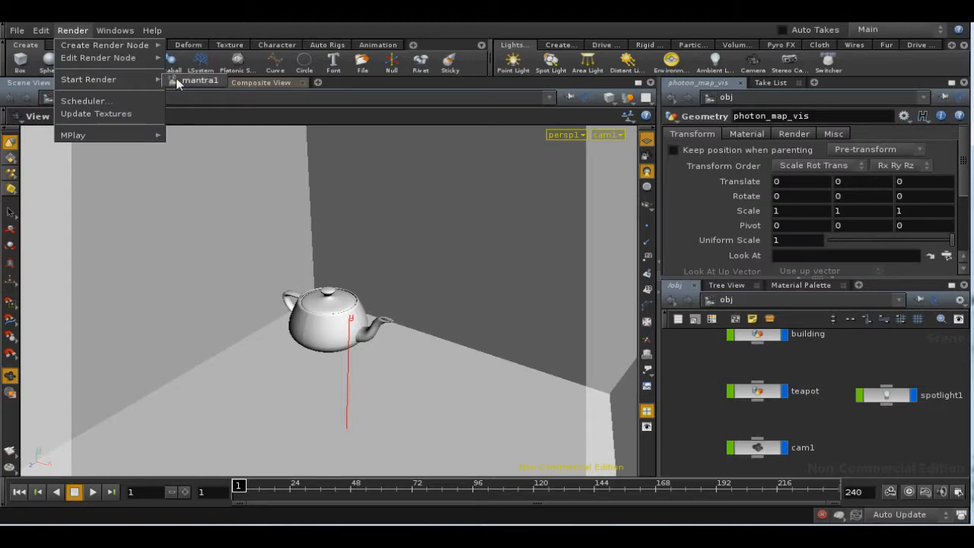
left_click(178, 80)
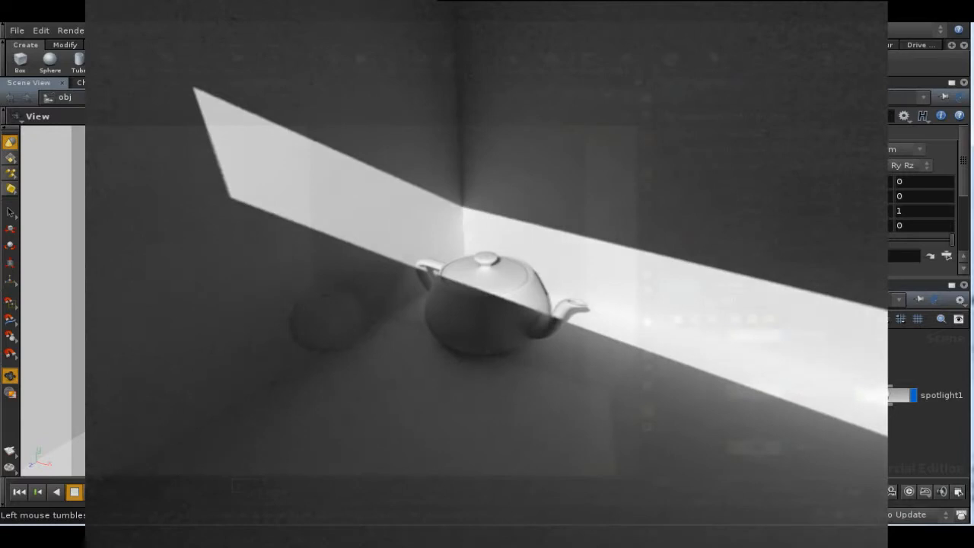
Look around the room and teapot from another angle, and return the viewport to cam1.
left_click_drag(461, 354, 435, 341)
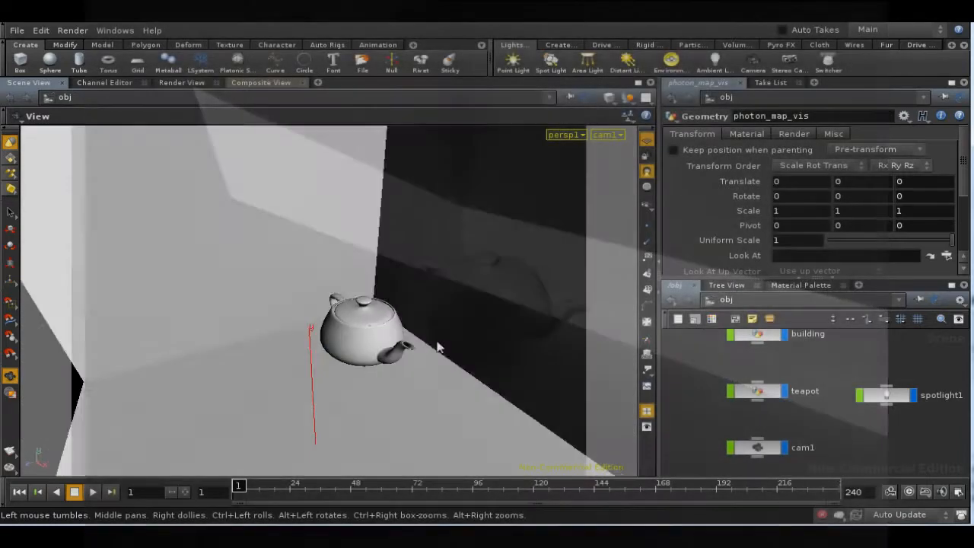
left_click_drag(435, 341, 480, 291)
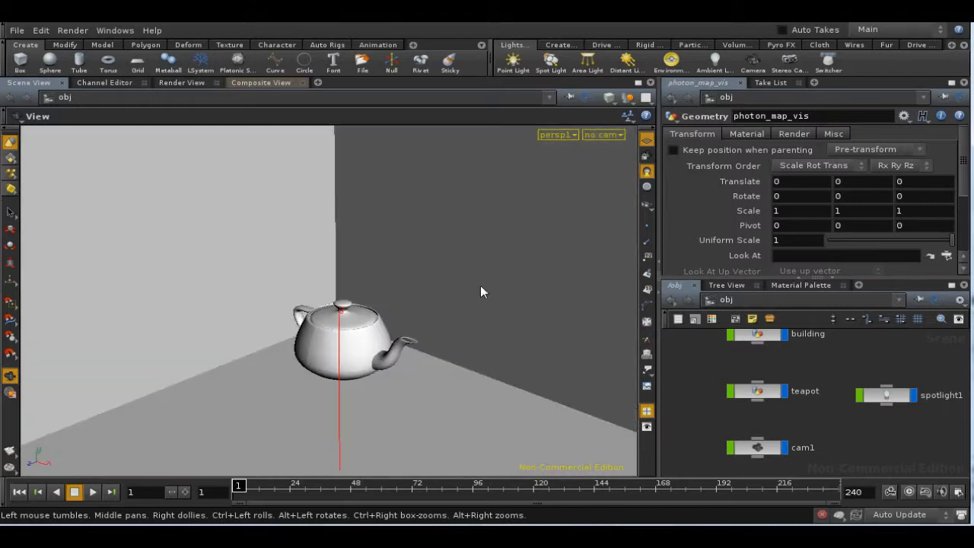
left_click(594, 136)
left_click(612, 194)
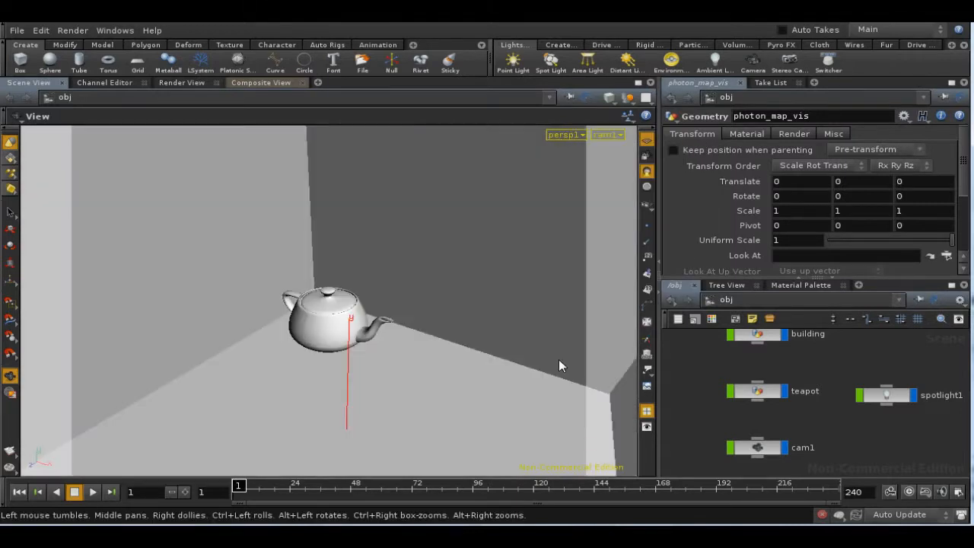
Delete the ambient light ambient1 from the scene.
key("Delete")
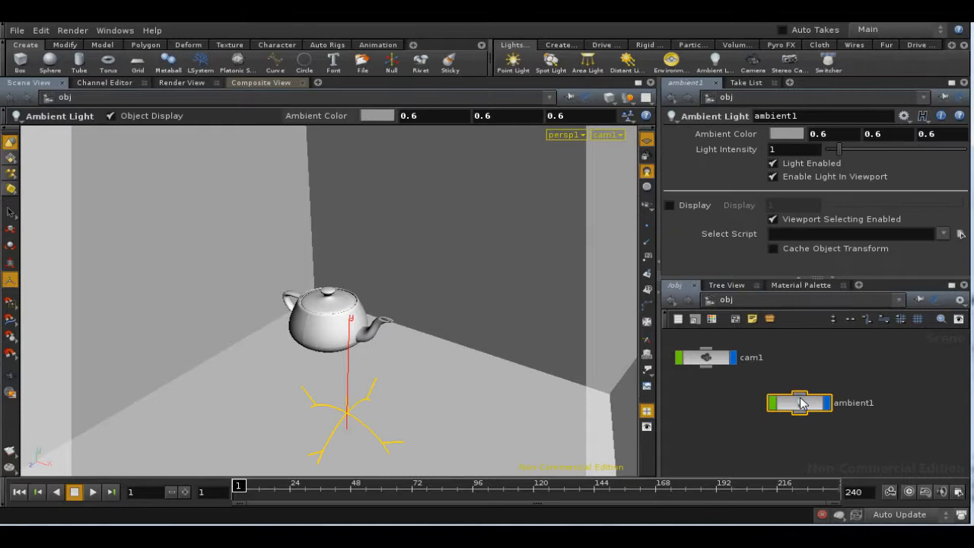
key("Delete")
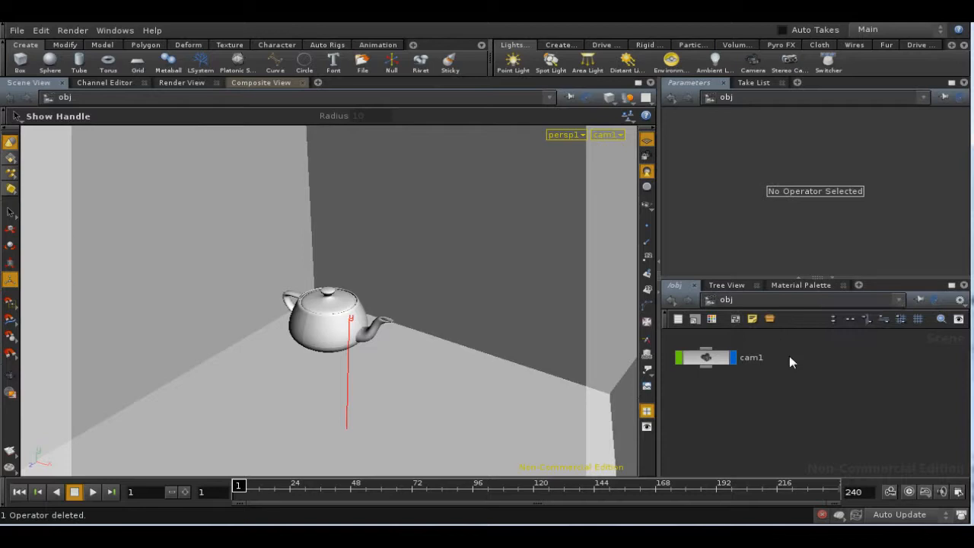
Add a VEX Global Illumination shader to the shop network, placed above and beside the clay material.
left_click(762, 317)
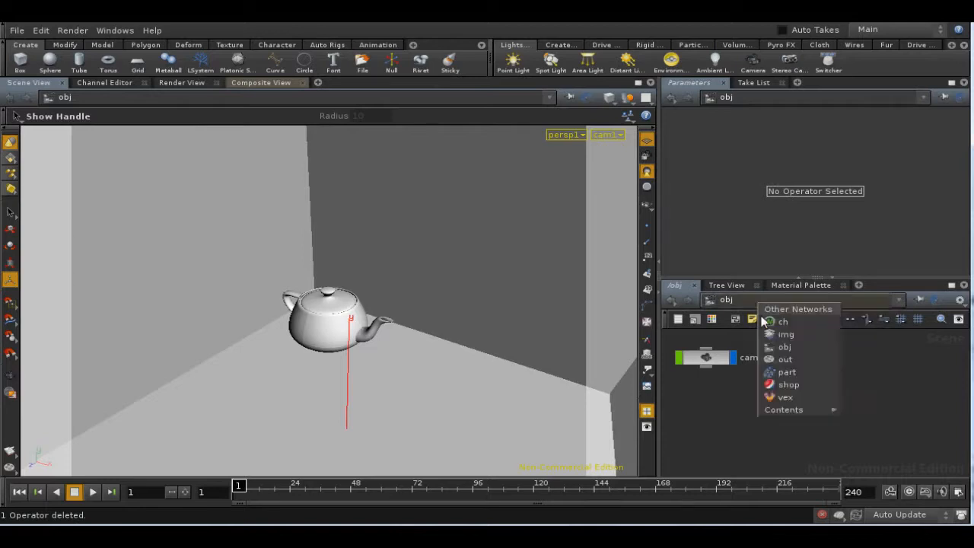
left_click(769, 385)
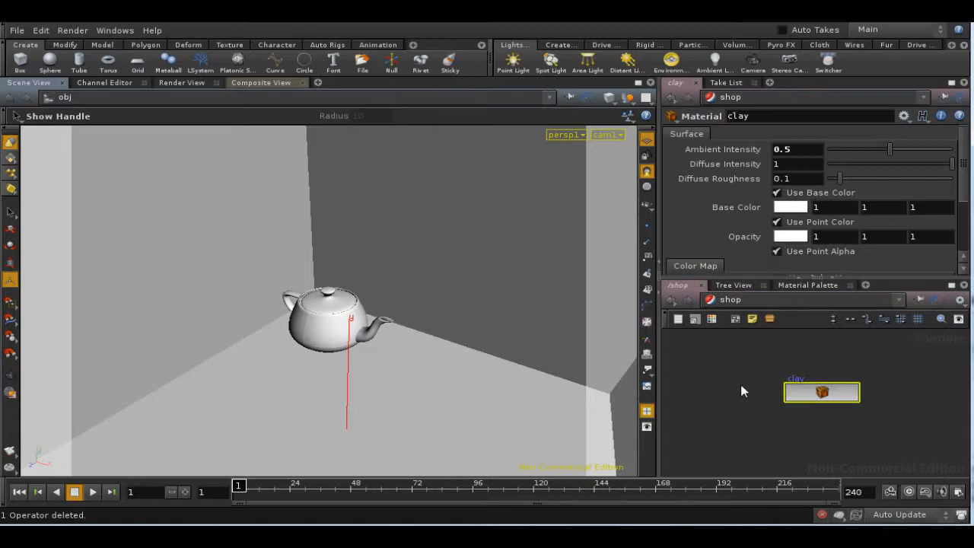
middle_click_drag(710, 377, 782, 420)
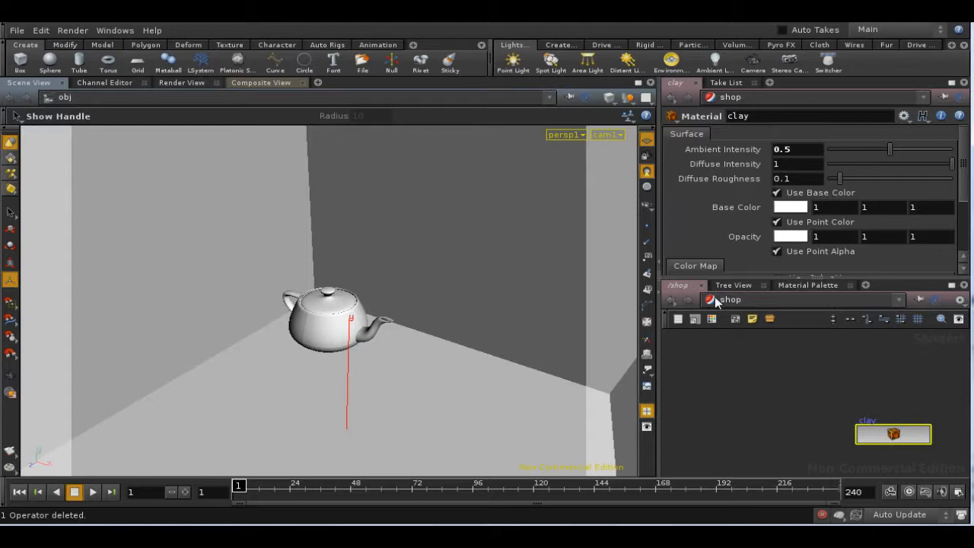
key("Tab")
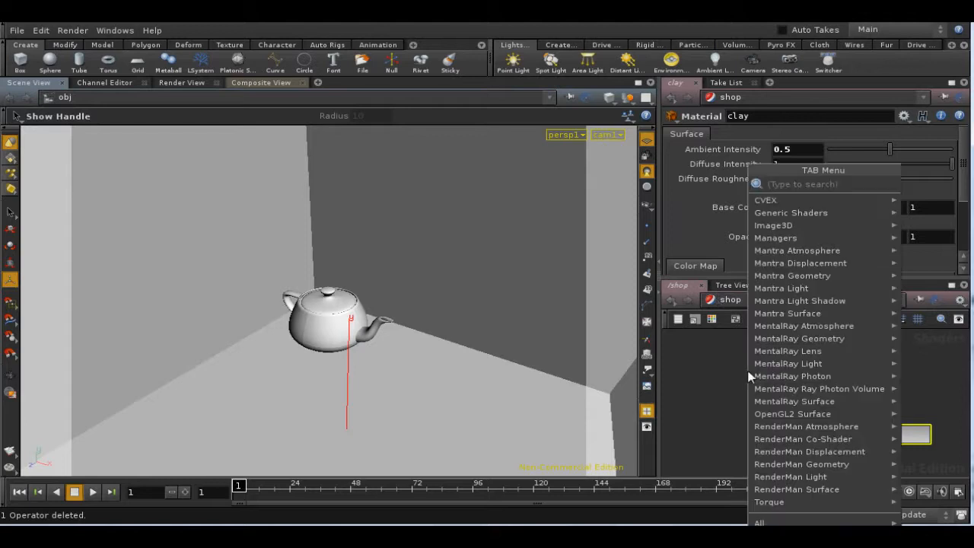
type("vex global Illumination")
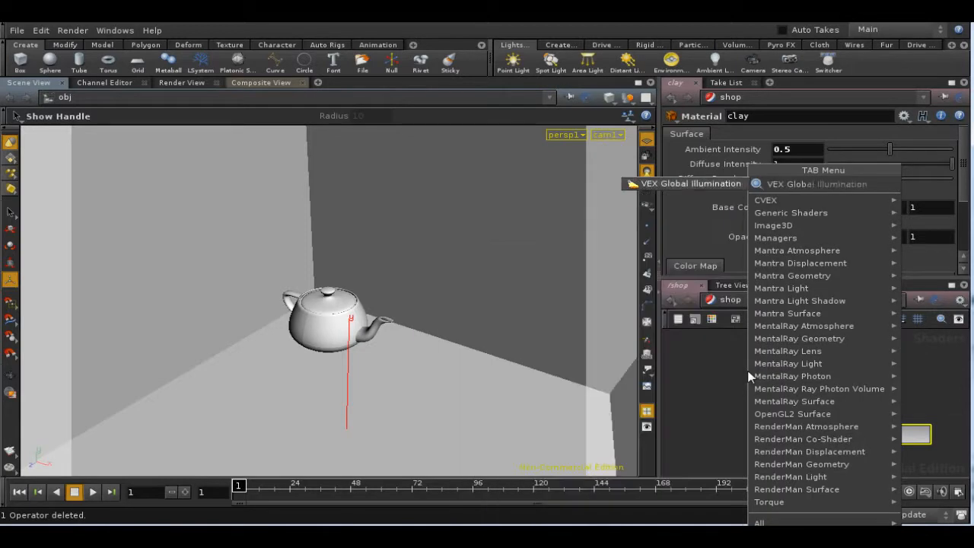
left_click(693, 186)
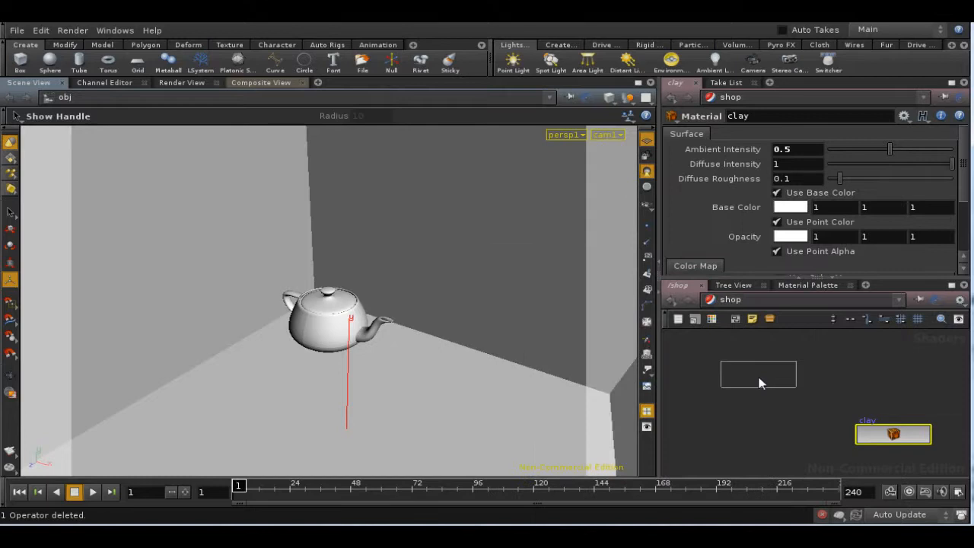
left_click(759, 384)
Return to the obj network and add a Light Template below cam1.
left_click(771, 300)
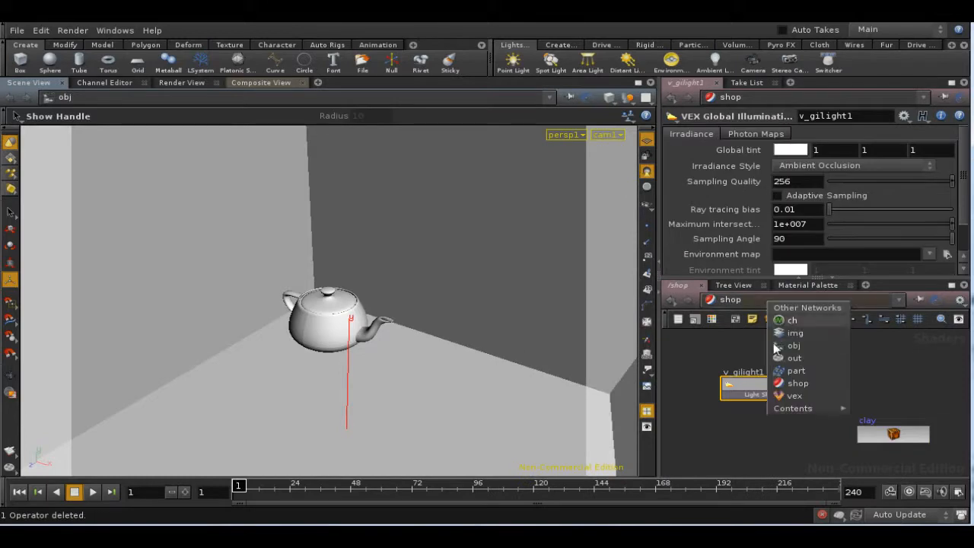
left_click(777, 346)
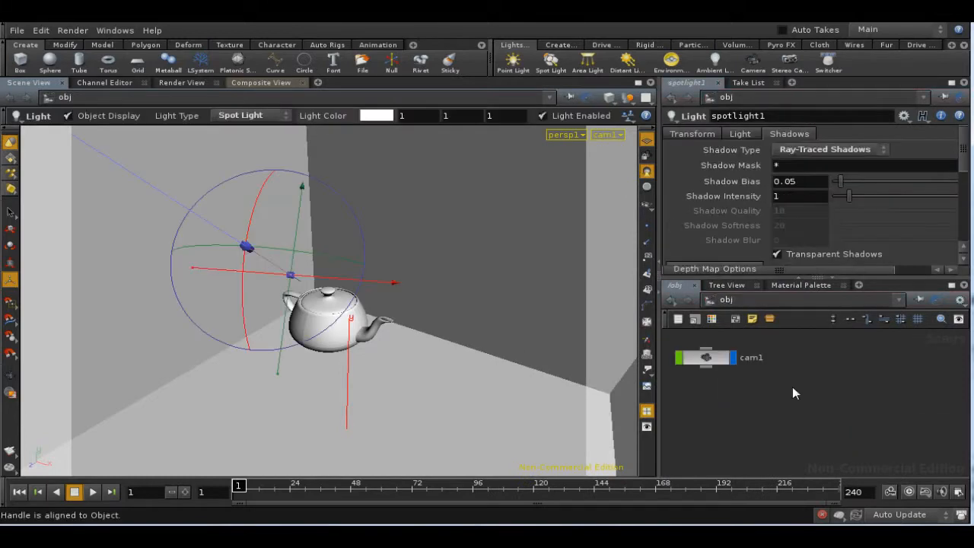
key("Tab")
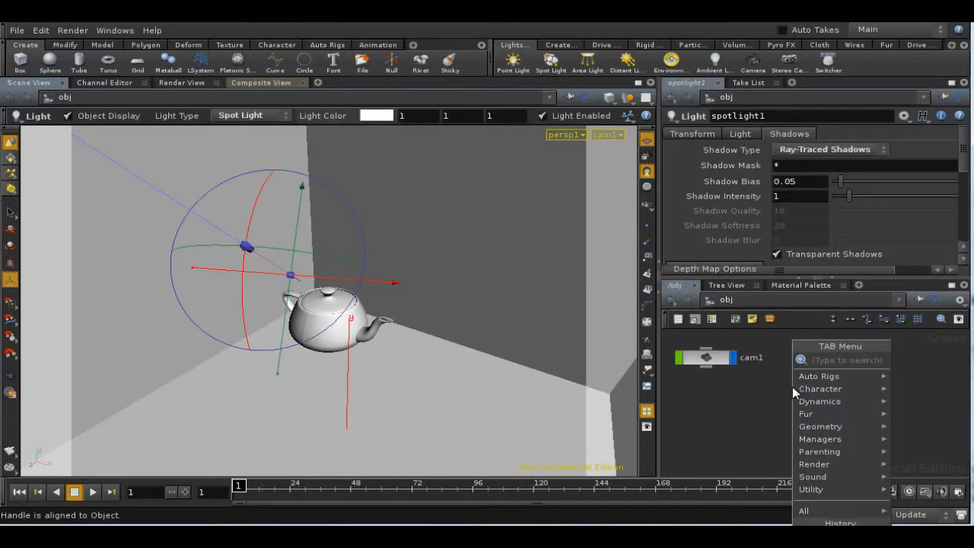
type("Light Template")
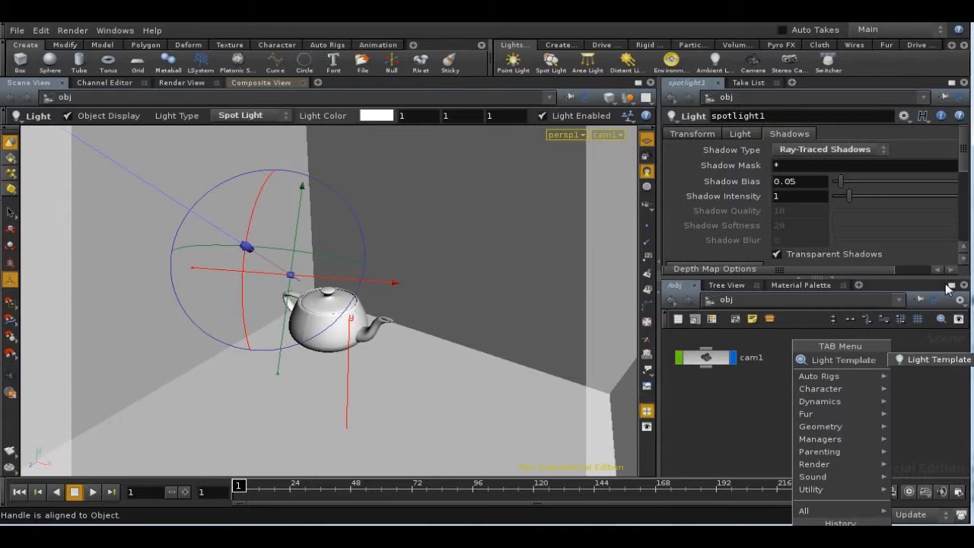
left_click(934, 359)
left_click(829, 422)
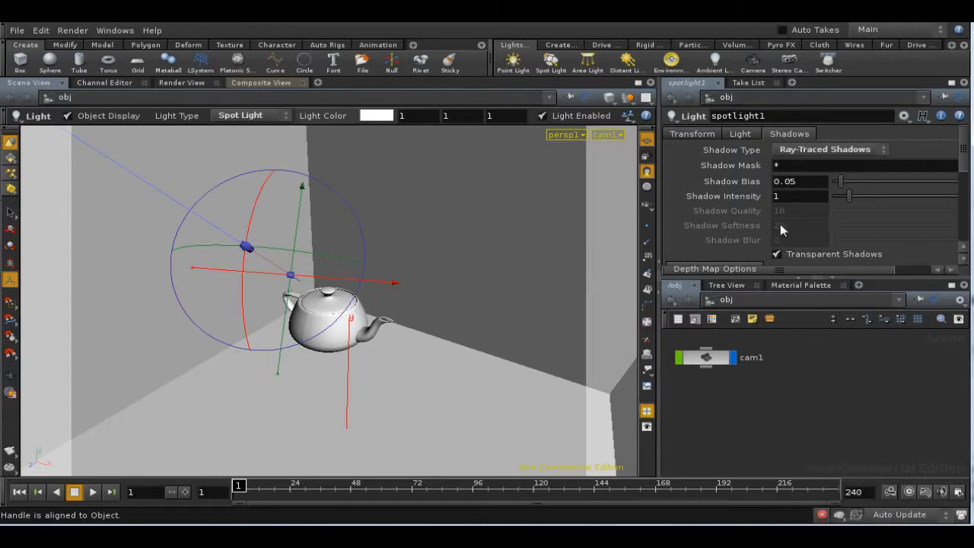
Assign /shop/v_gilight1 as the Light Shader in the new light template's render settings.
left_click(760, 137)
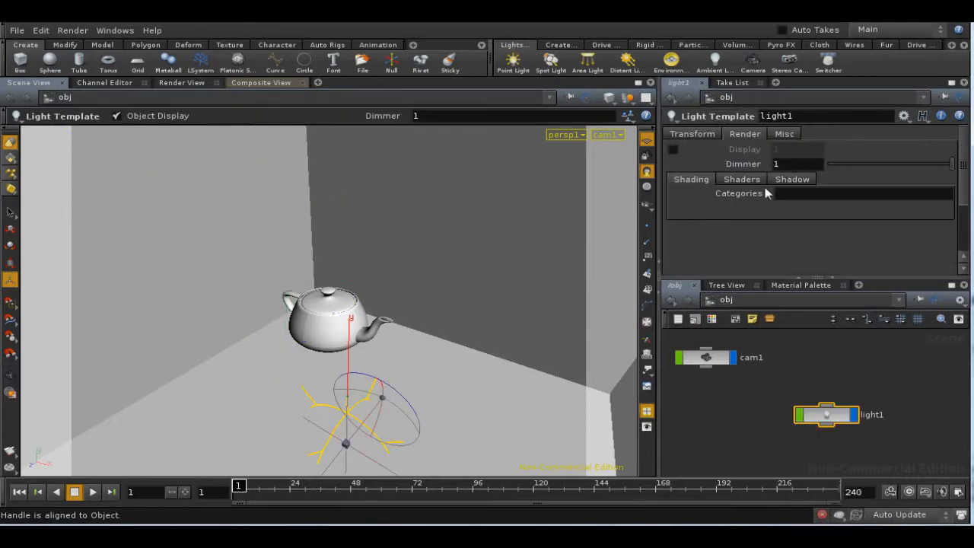
left_click(747, 181)
left_click(927, 195)
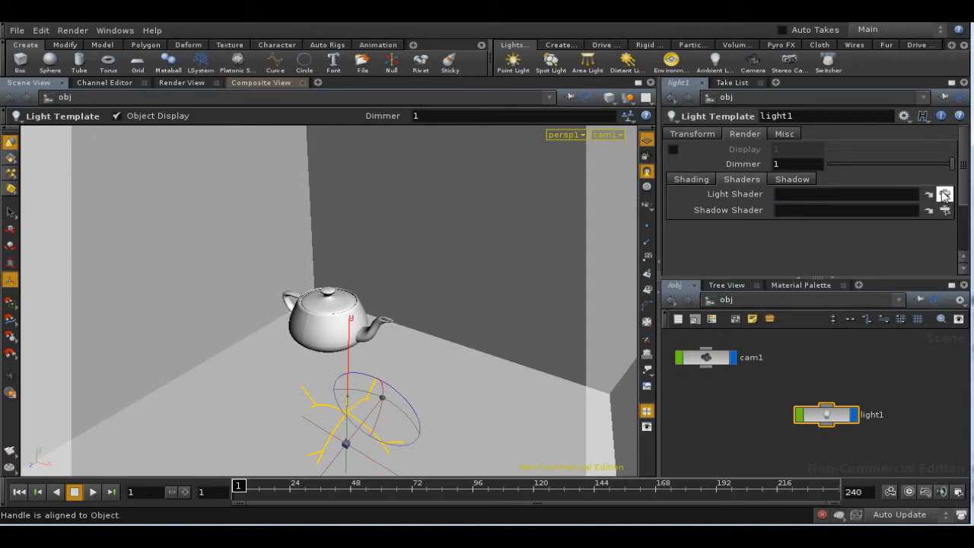
left_click(801, 89)
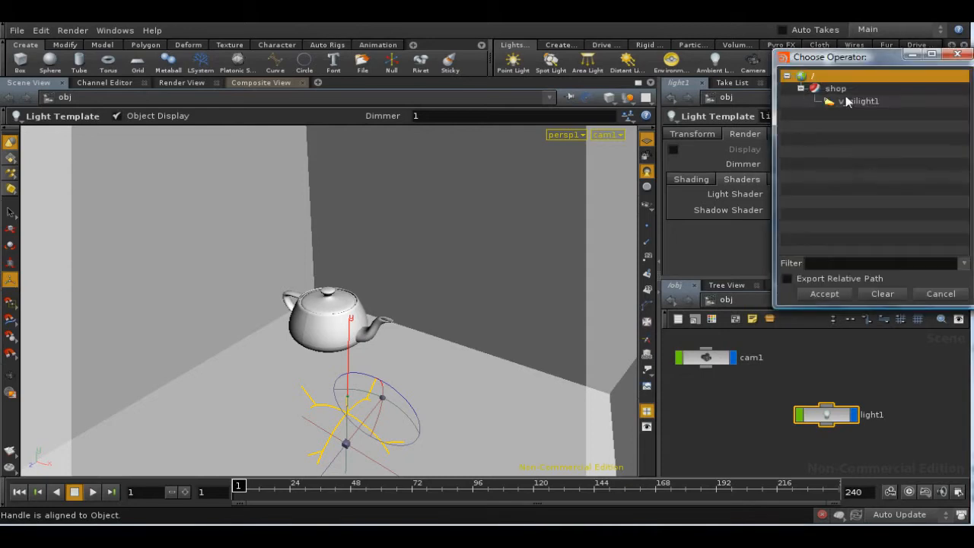
left_click(845, 100)
left_click(835, 294)
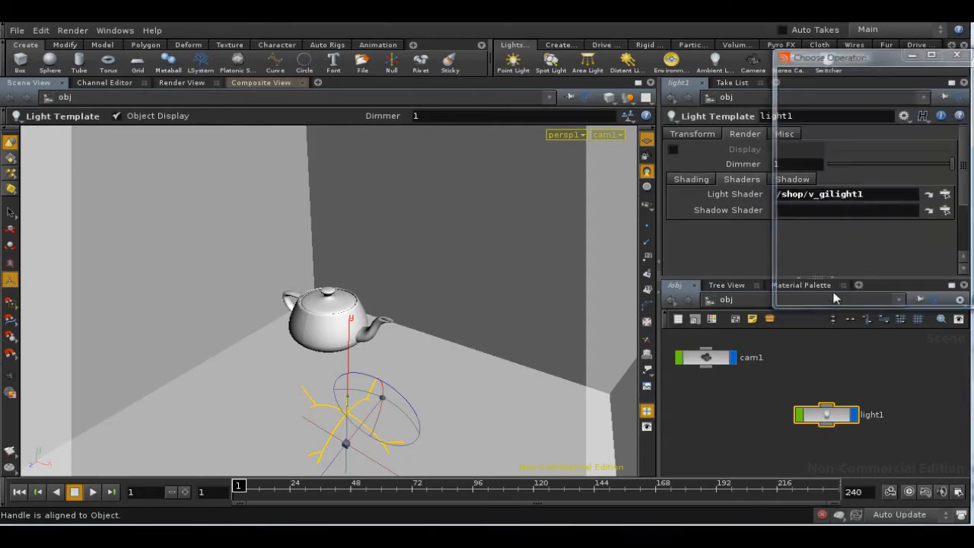
Open the assigned light shader's parameters and choose Ambient Occlusion as the Irradiance Style.
left_click(929, 195)
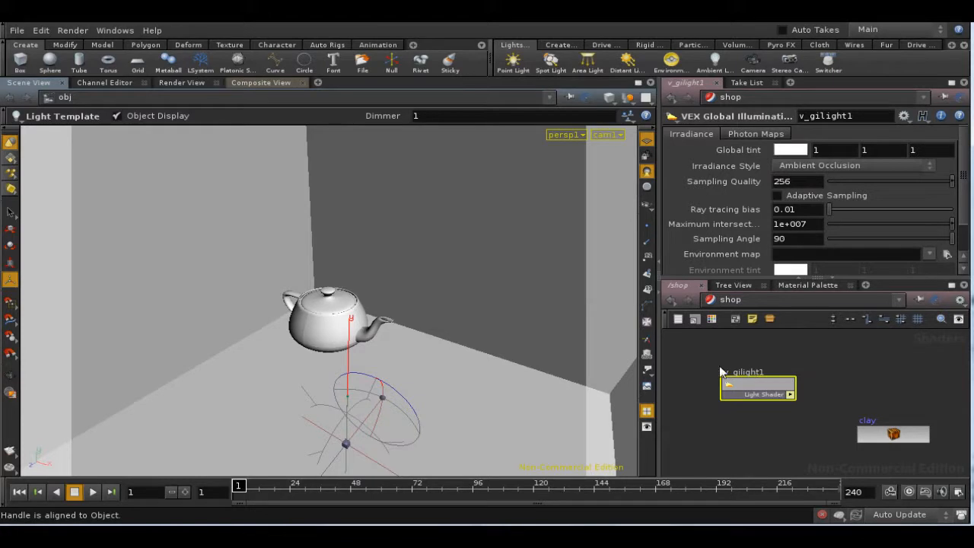
left_click(802, 165)
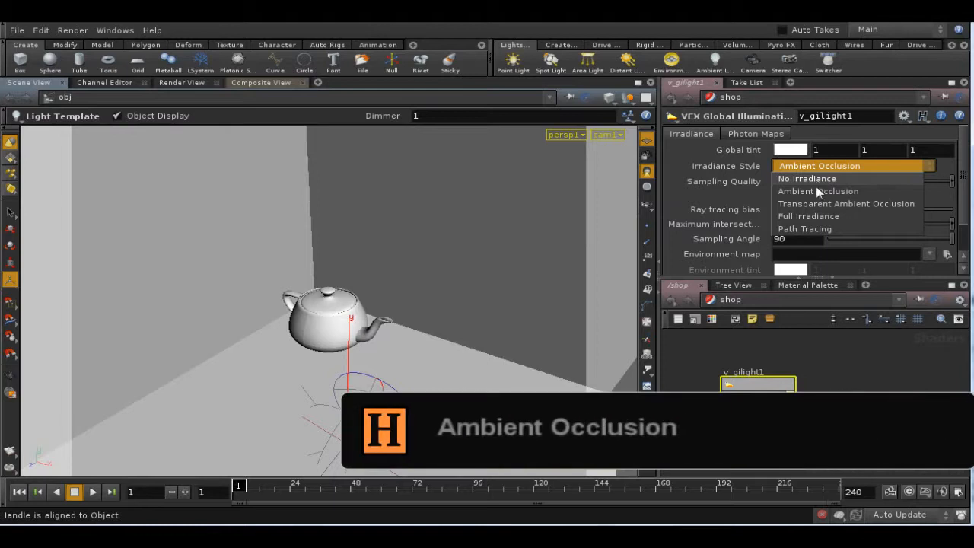
left_click(818, 191)
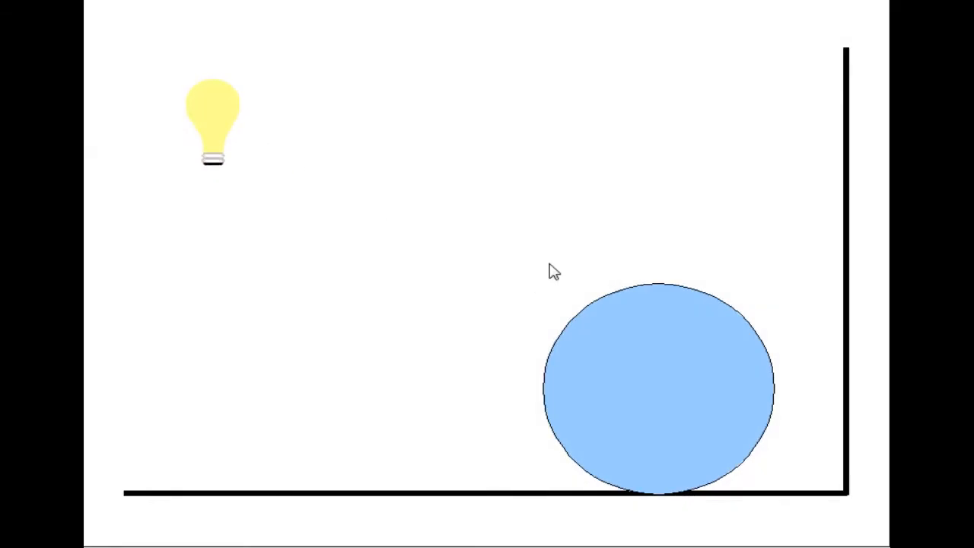
left_click(550, 272)
left_click(565, 390)
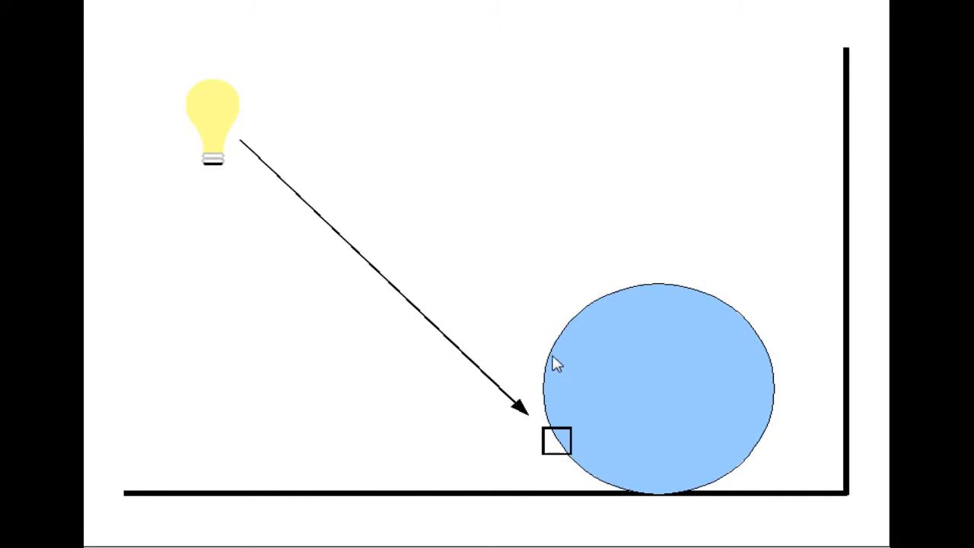
left_click(556, 365)
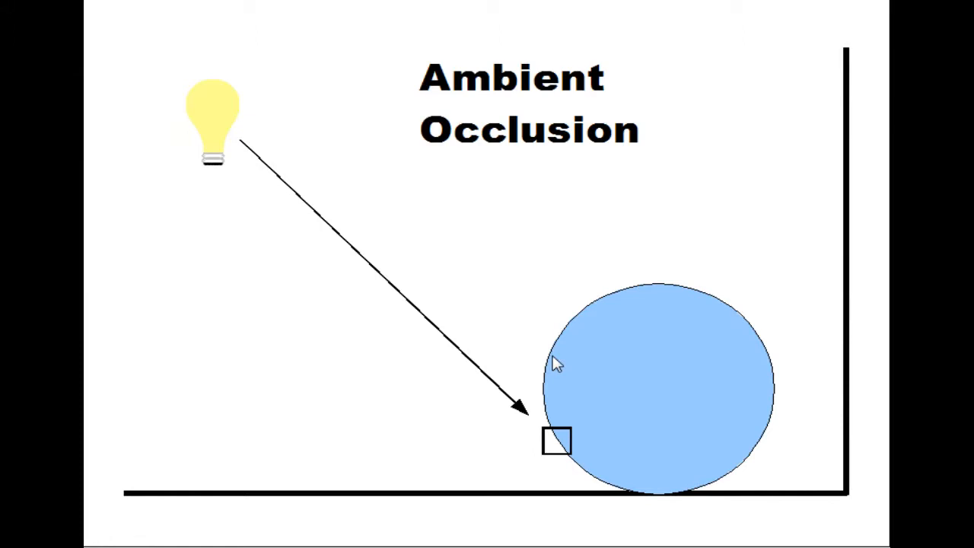
left_click(557, 365)
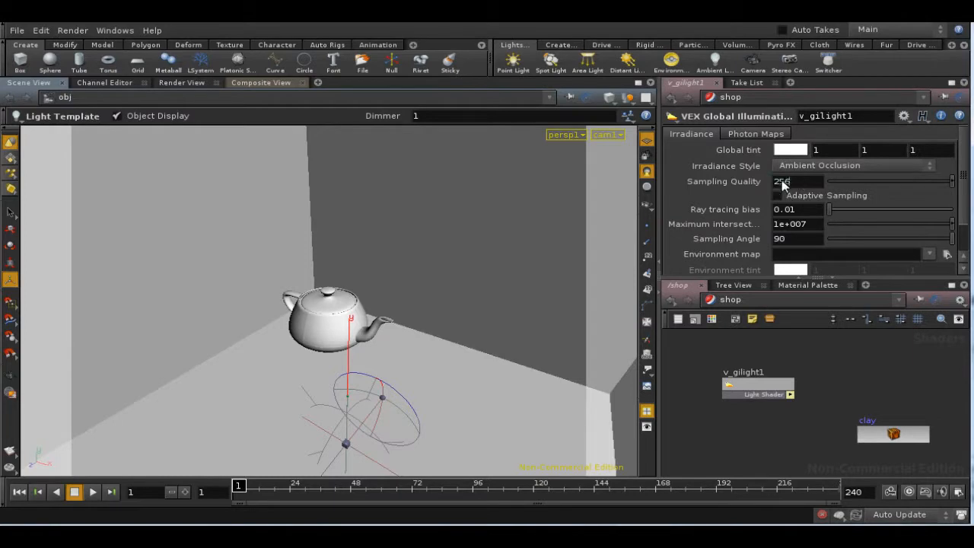
left_click_drag(783, 181, 760, 184)
left_click(816, 225)
key("ctrl+z")
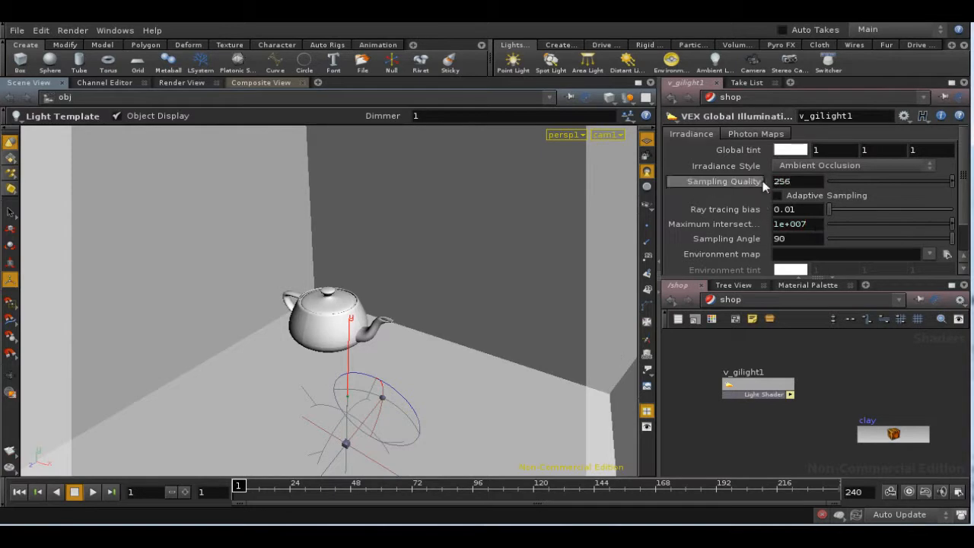
Set the global illumination shader's Sampling Quality to 32.
left_click(784, 182)
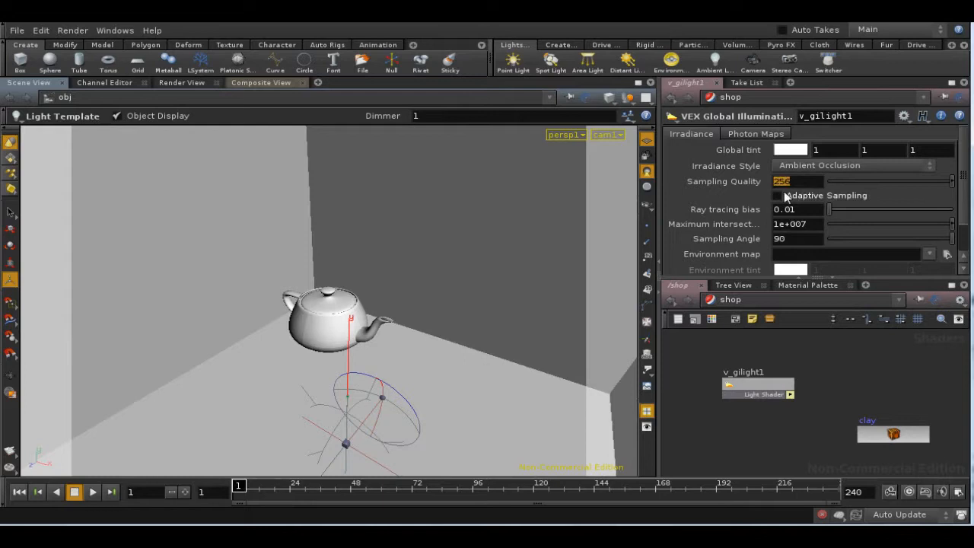
type("32")
left_click(816, 226)
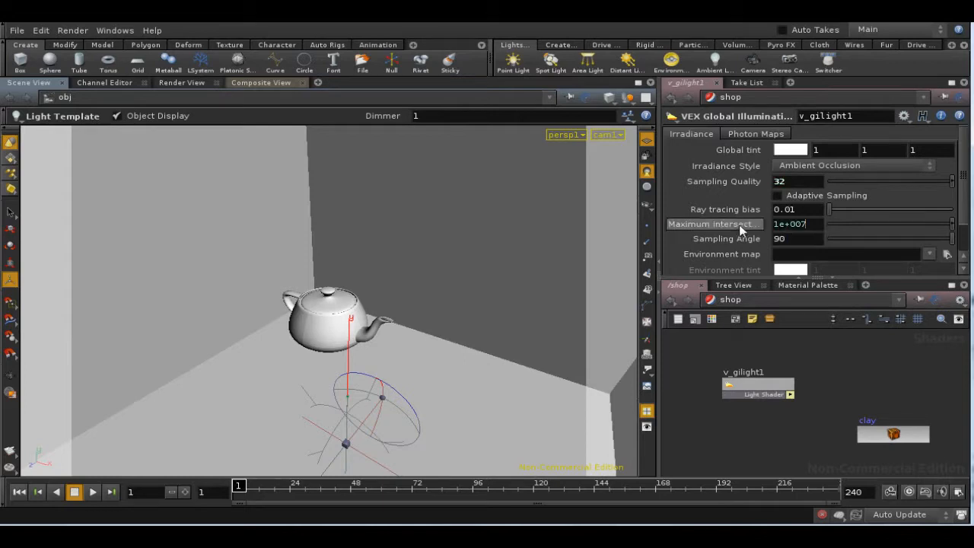
Set the global illumination shader's maximum intersection distance to 2.
left_click_drag(816, 226, 769, 231)
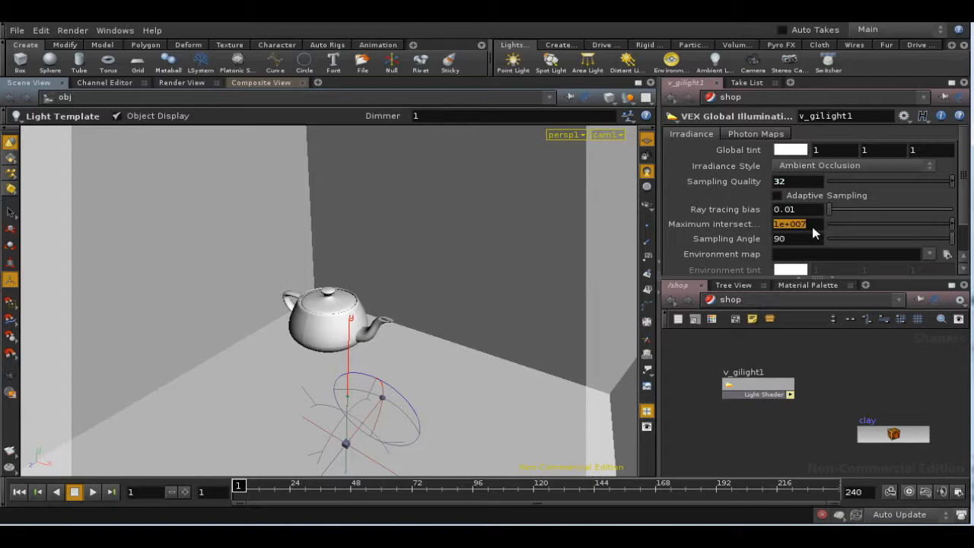
type("2")
left_click(789, 239)
Render the scene with mantra1 to check the ambient occlusion, and close the render viewer.
left_click(73, 30)
mouse_move(87, 79)
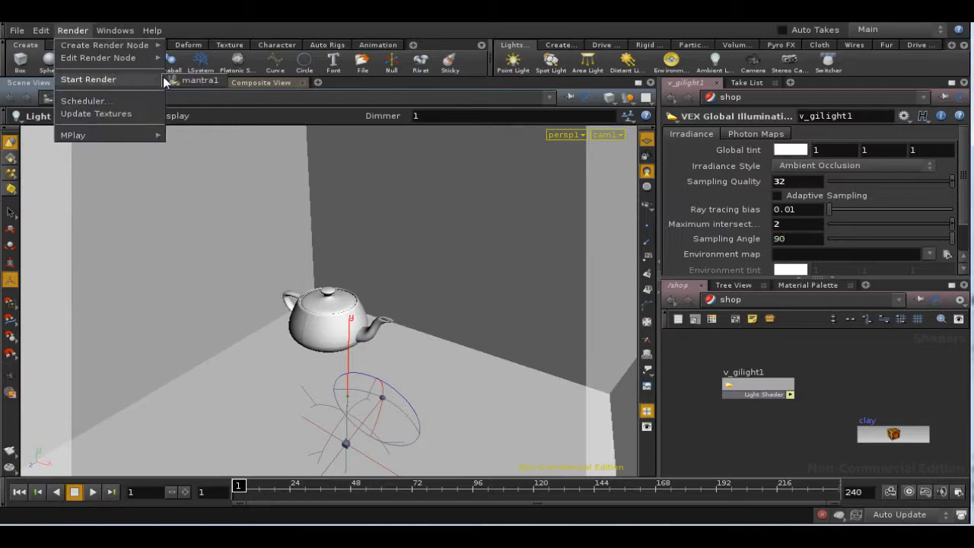
left_click(177, 77)
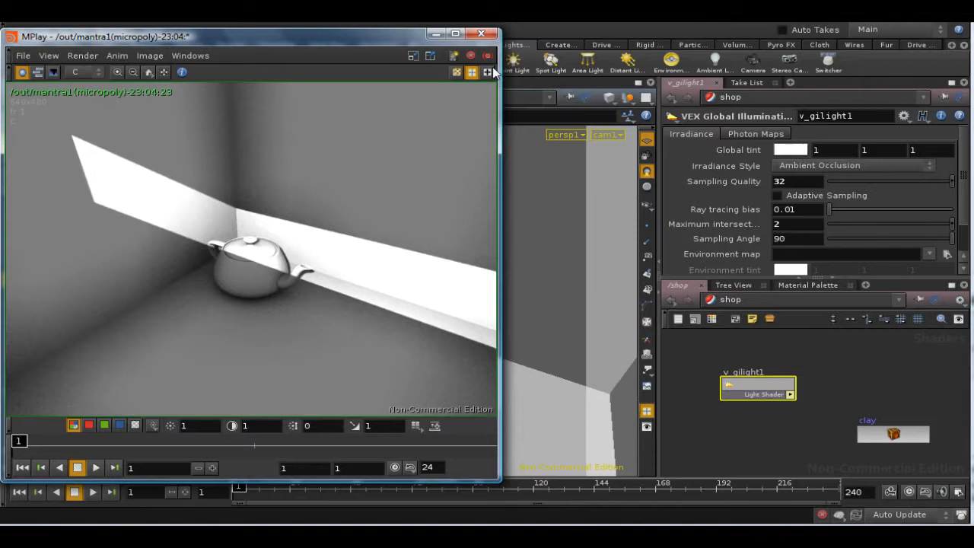
left_click(472, 36)
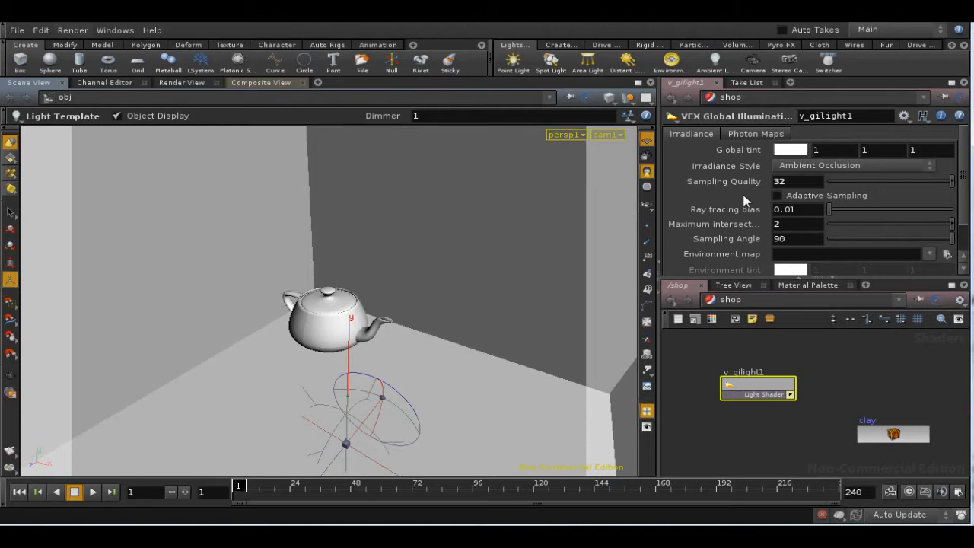
Turn on Adaptive Sampling for the light shader, and enable the irradiance cache in the irradiance properties of mantra1 in the out network.
left_click(777, 196)
left_click(787, 301)
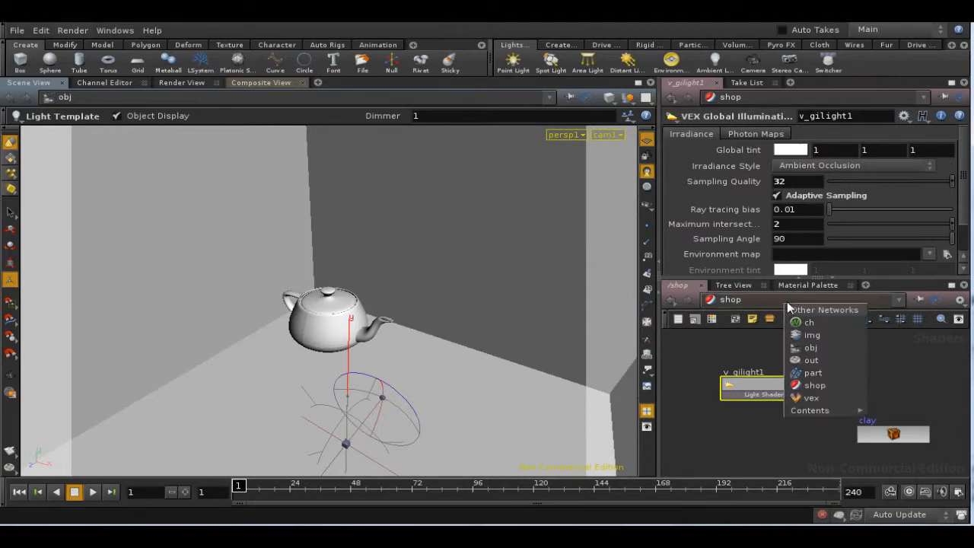
left_click(811, 360)
left_click_drag(816, 376, 818, 385)
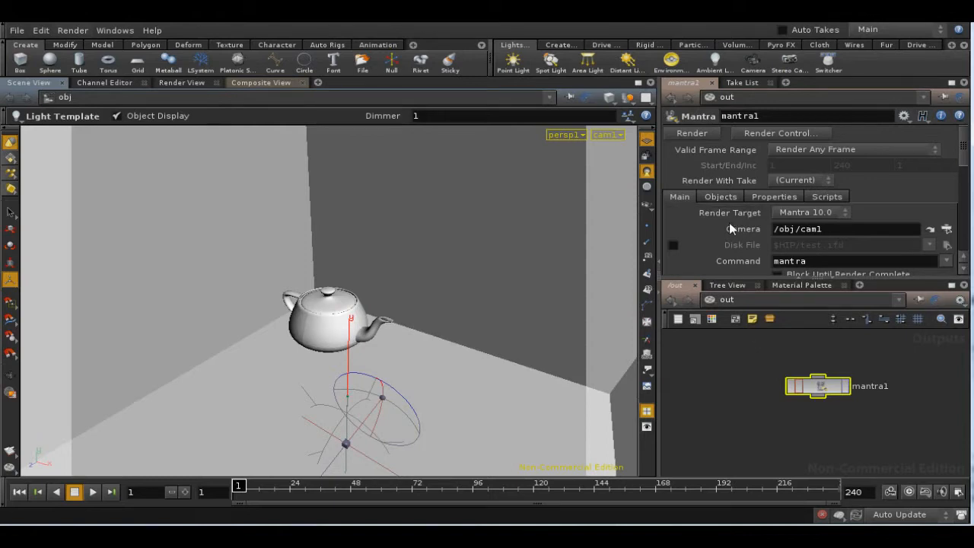
left_click(760, 198)
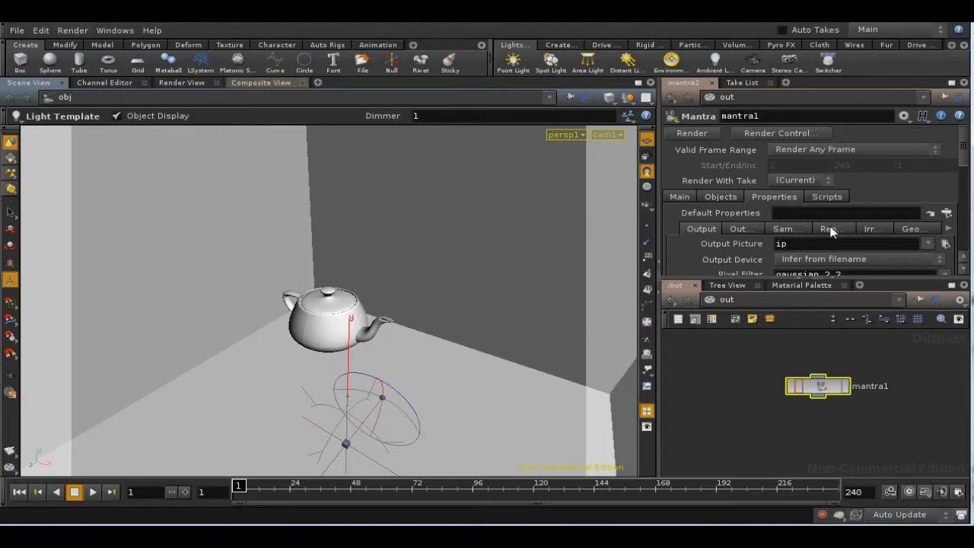
left_click(872, 229)
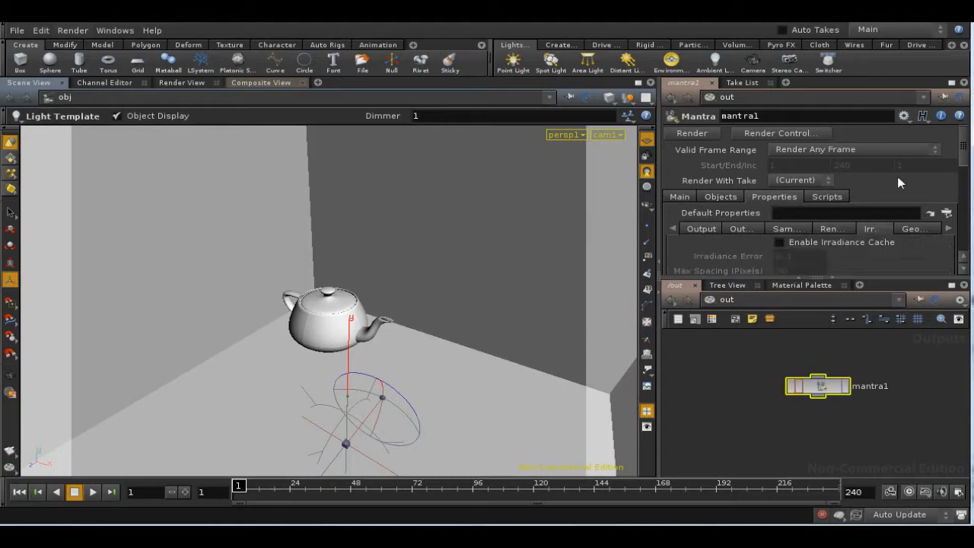
left_click(951, 84)
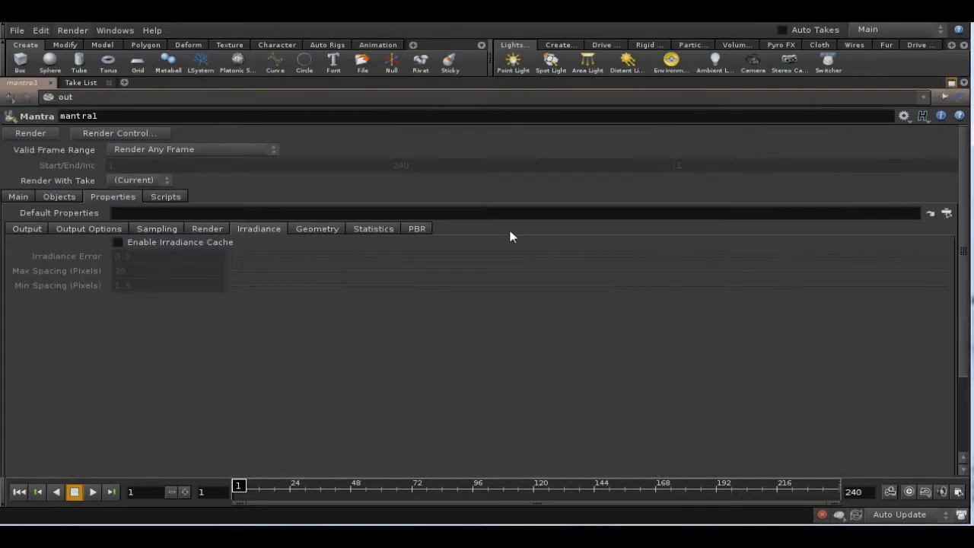
left_click(119, 242)
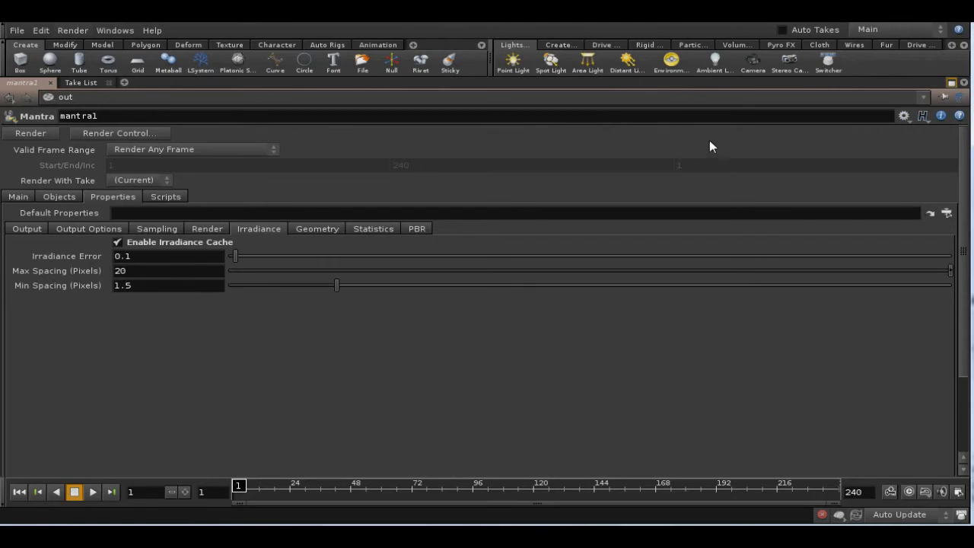
left_click(952, 83)
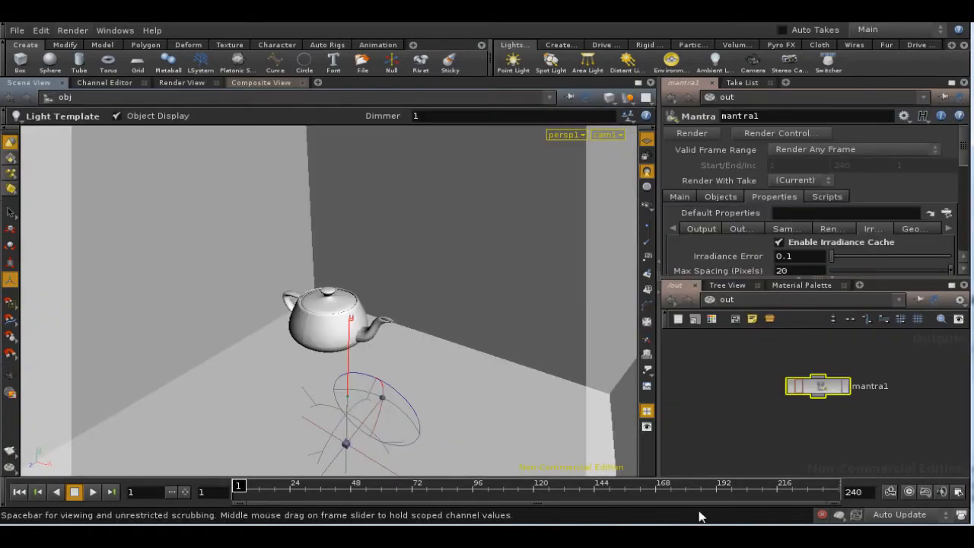
Switch to the MPlay window with the saved irradcache renders and examine frame -1 closely around the teapot and the wall-floor edge.
left_click(698, 536)
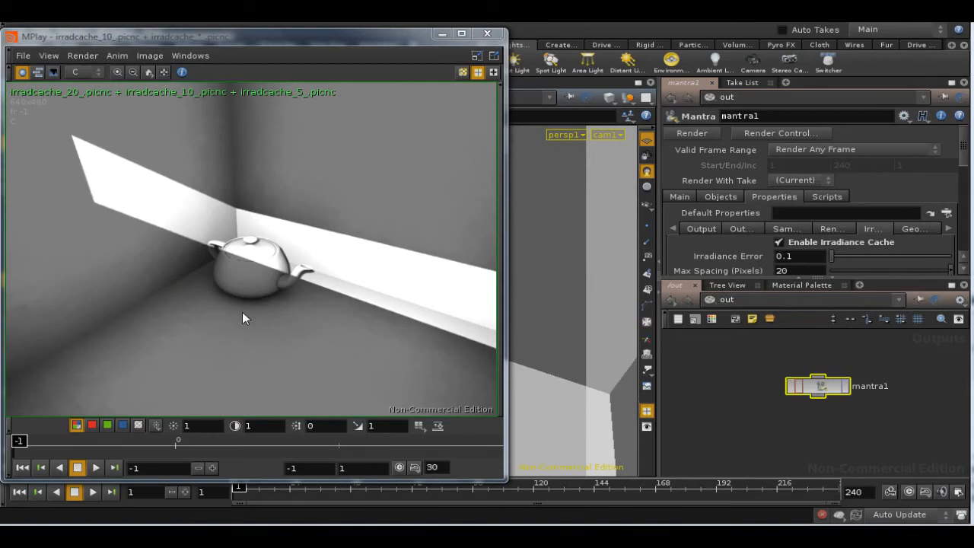
right_click_drag(242, 311, 233, 151)
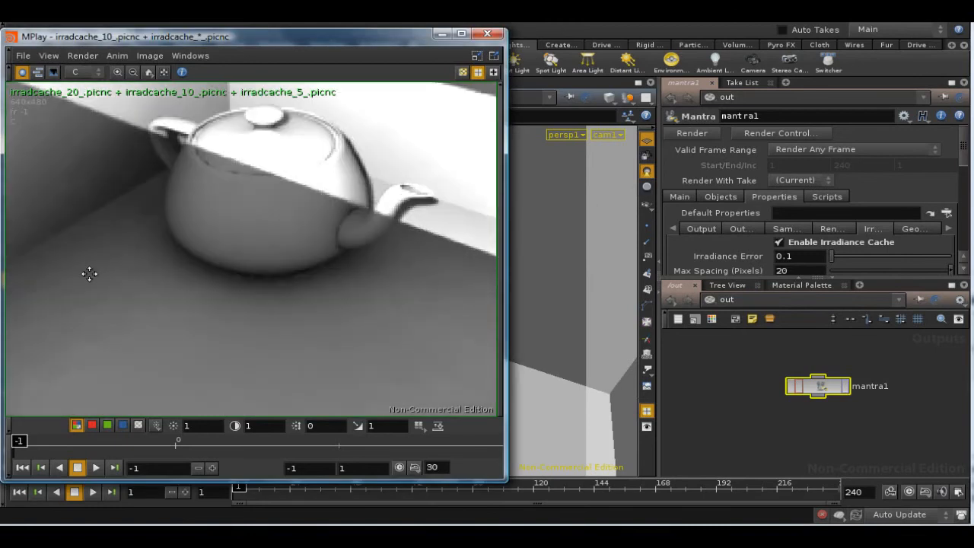
middle_click_drag(89, 274, 412, 293)
right_click_drag(291, 259, 300, 235)
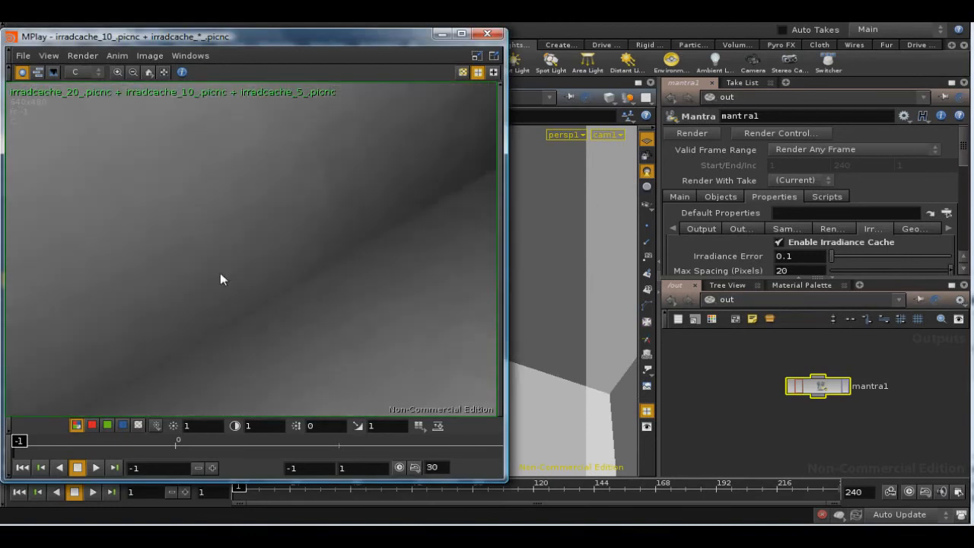
middle_click_drag(220, 272, 464, 133)
middle_click_drag(283, 250, 412, 240)
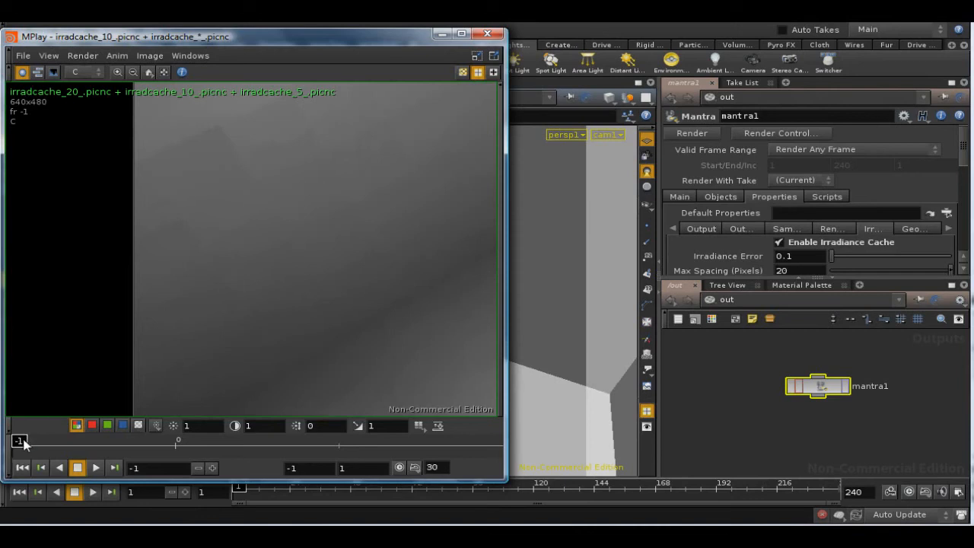
Go to frame 0 of the irradiance cache renders and compare the shading quality along the wall and floor.
left_click_drag(31, 444, 180, 446)
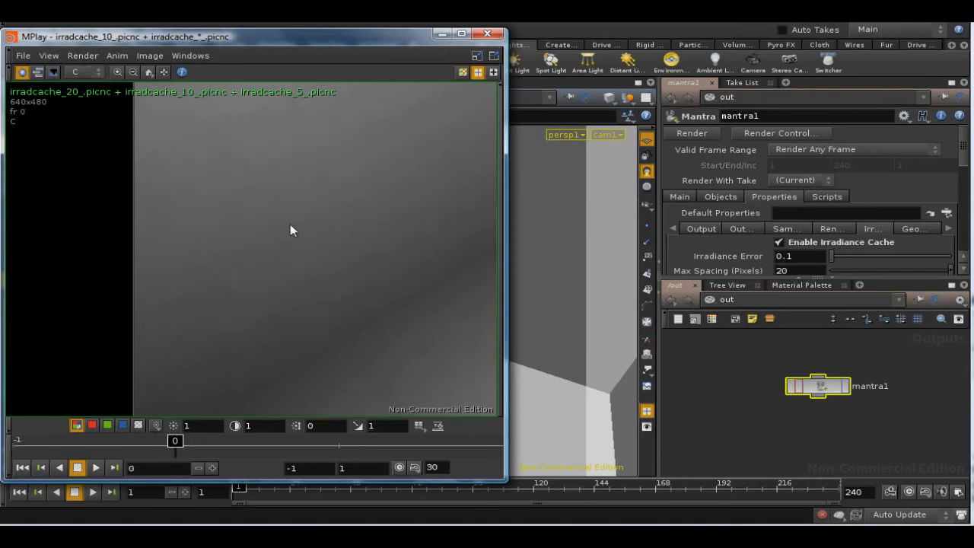
right_click_drag(360, 178, 362, 257)
middle_click_drag(393, 227, 230, 204)
right_click_drag(278, 240, 270, 313)
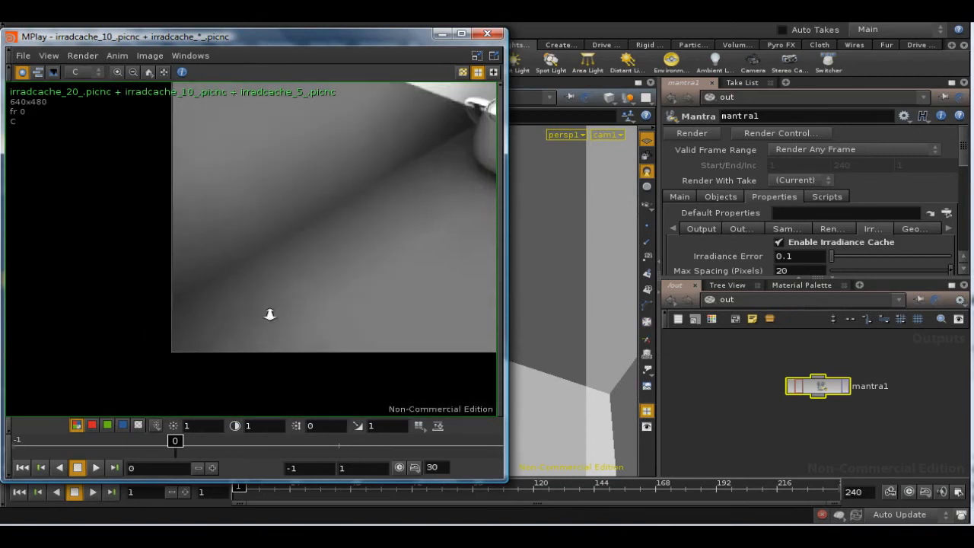
middle_click_drag(388, 185, 239, 253)
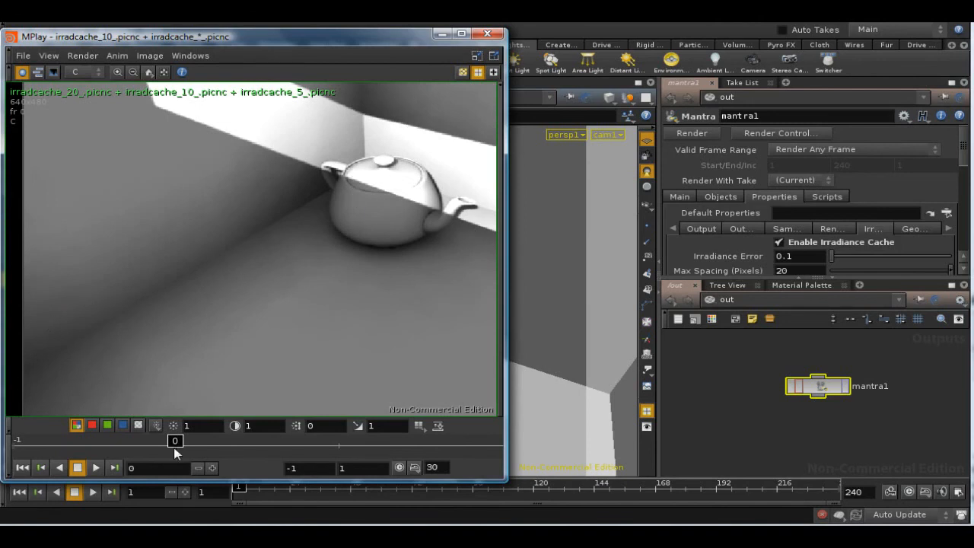
Go to frame 1 of the irradiance cache renders and inspect the floor, wall edge and teapot shadows up close.
left_click_drag(176, 442, 340, 442)
right_click_drag(255, 316, 256, 252)
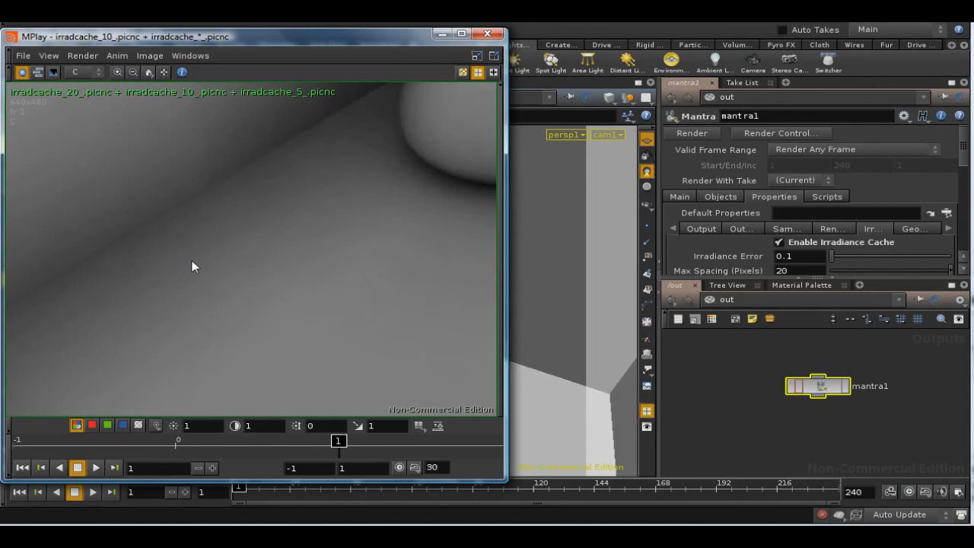
middle_click_drag(192, 266, 149, 355)
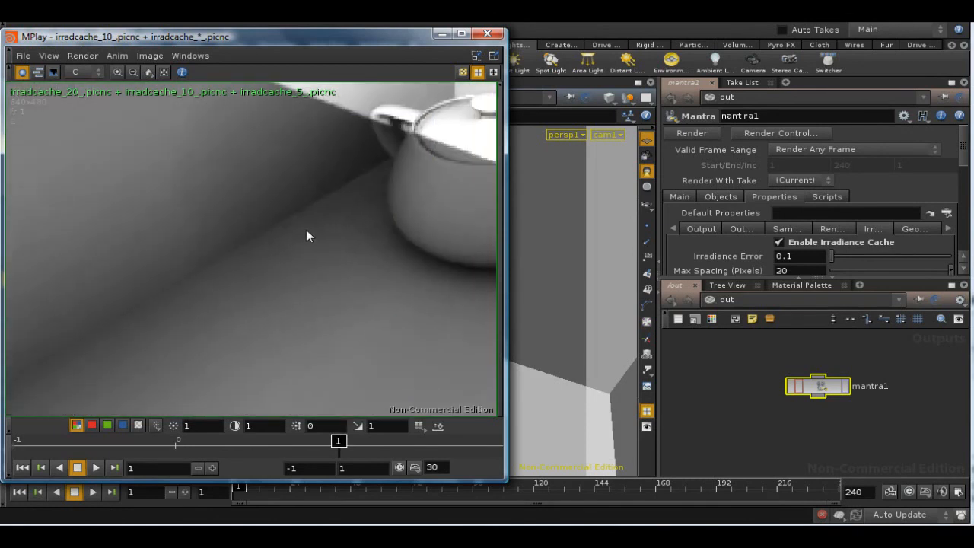
middle_click_drag(306, 229, 125, 245)
middle_click_drag(303, 316, 336, 314)
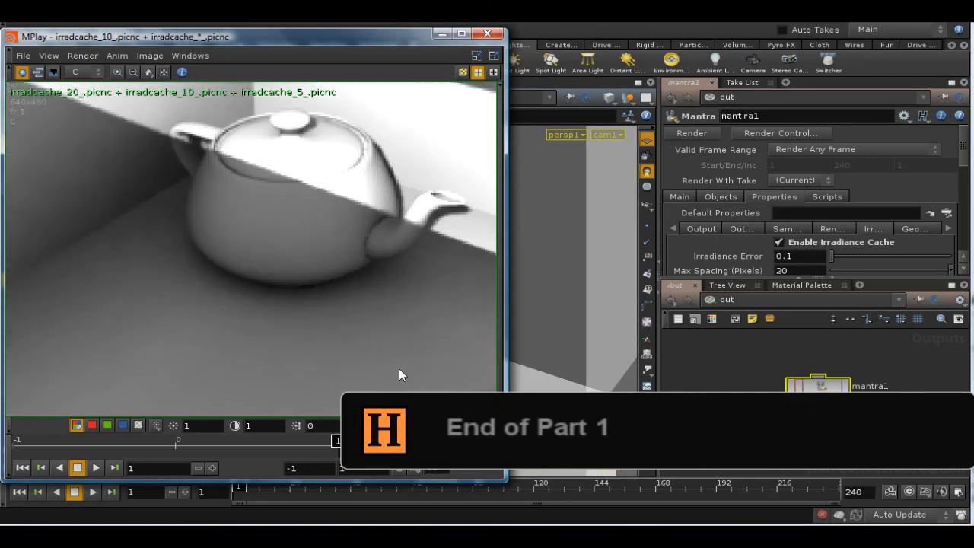